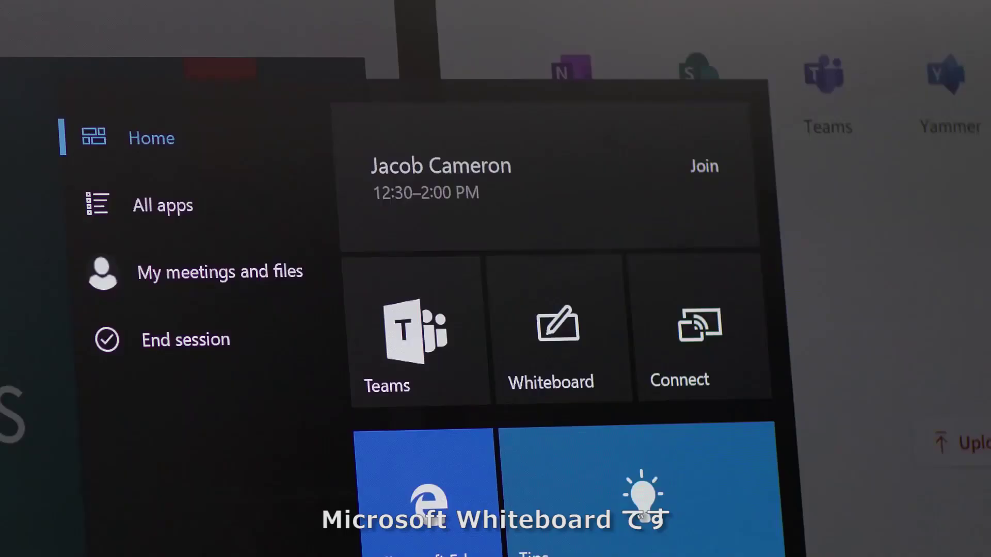
# Launch Whiteboard beside the PowerPoint presentation and sign in with the listed work account.
pyautogui.click(558, 333)
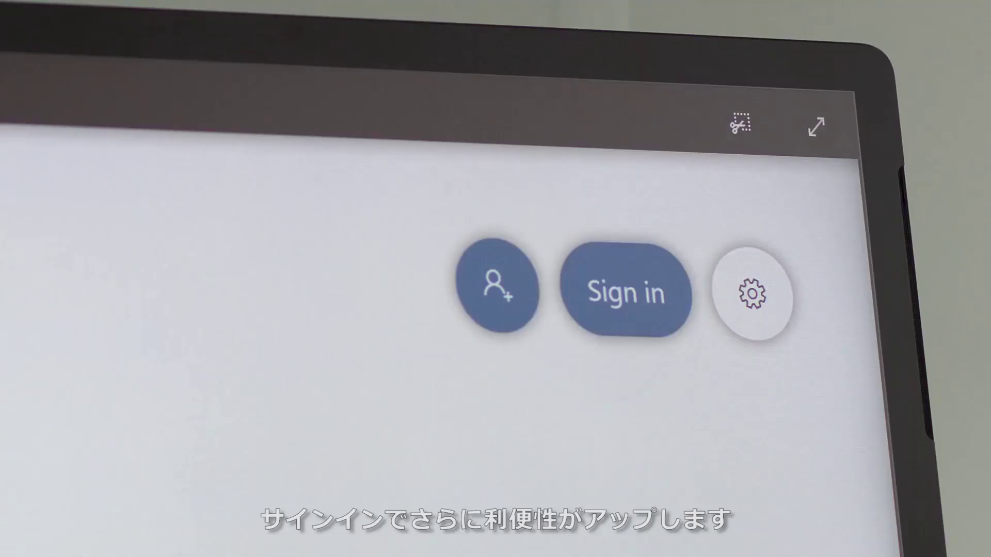
pyautogui.click(626, 290)
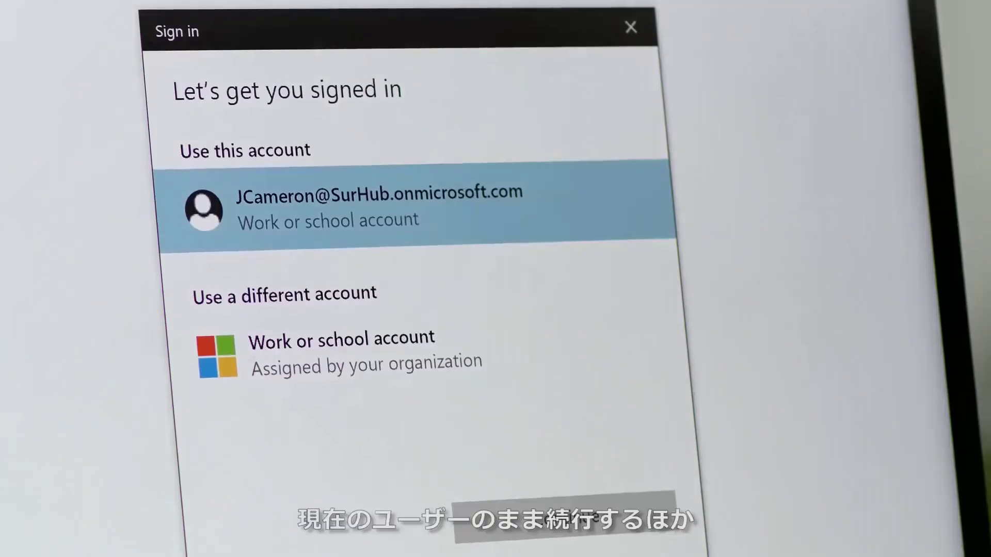
pyautogui.click(627, 500)
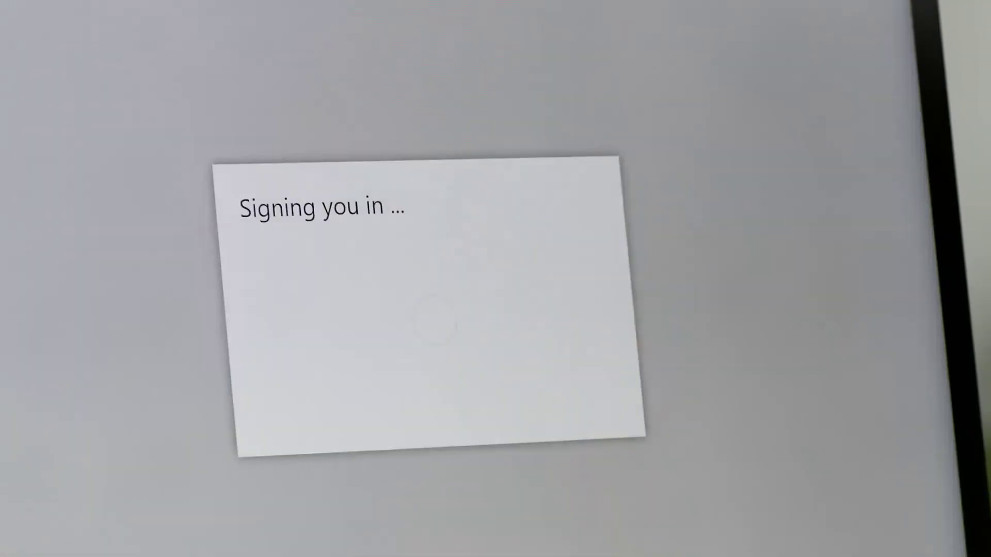